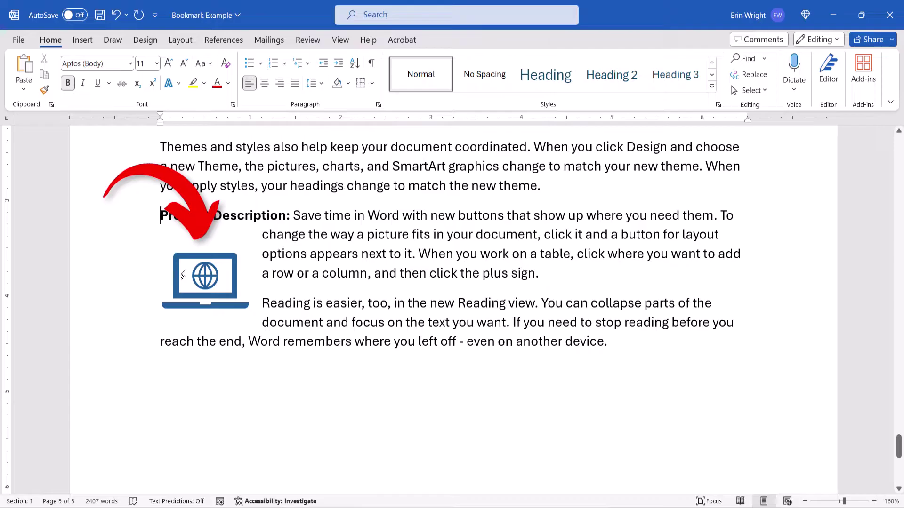
Insert a bookmark named Product_Description just before the Product Description text.
{"action": "left_click", "coordinate": [195, 255]}
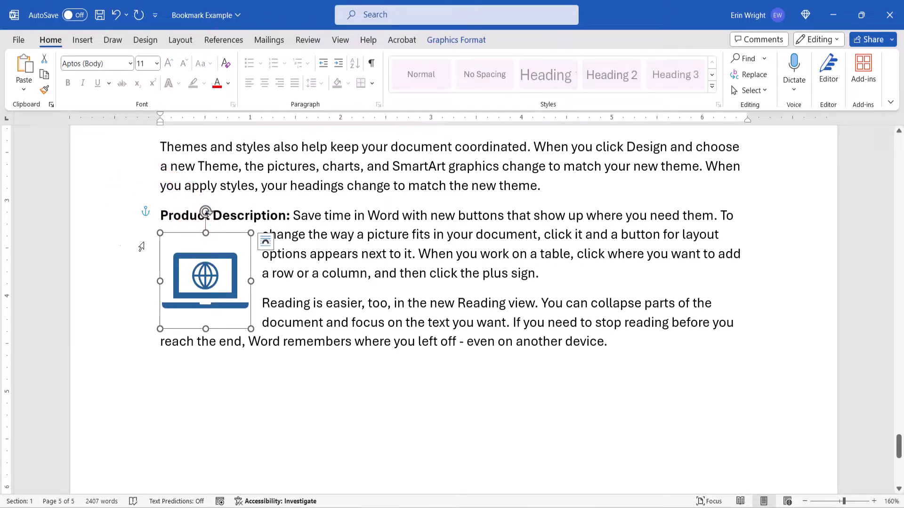
{"action": "left_click", "coordinate": [158, 213]}
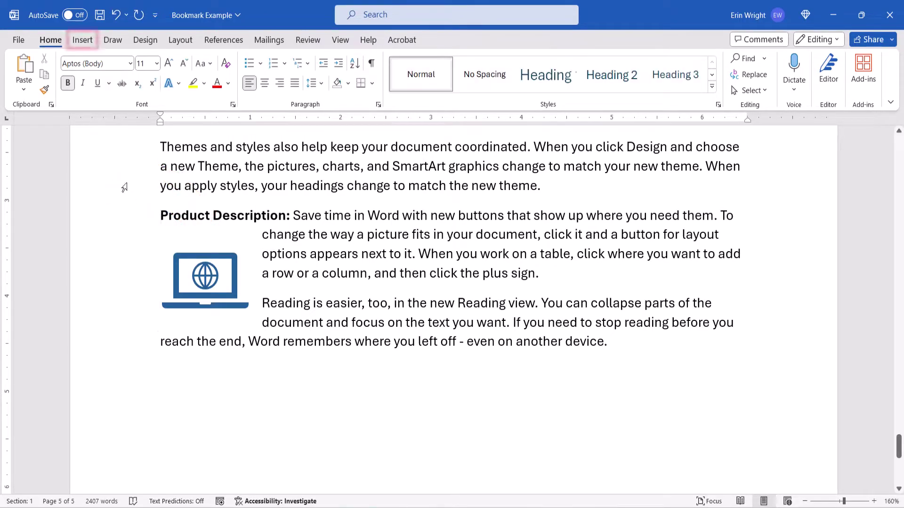
{"action": "left_click", "coordinate": [80, 43]}
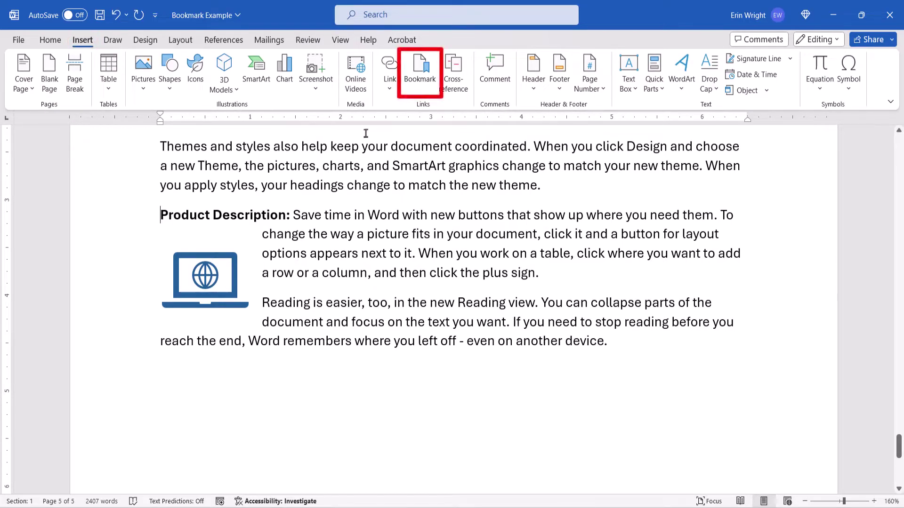
{"action": "left_click", "coordinate": [416, 85]}
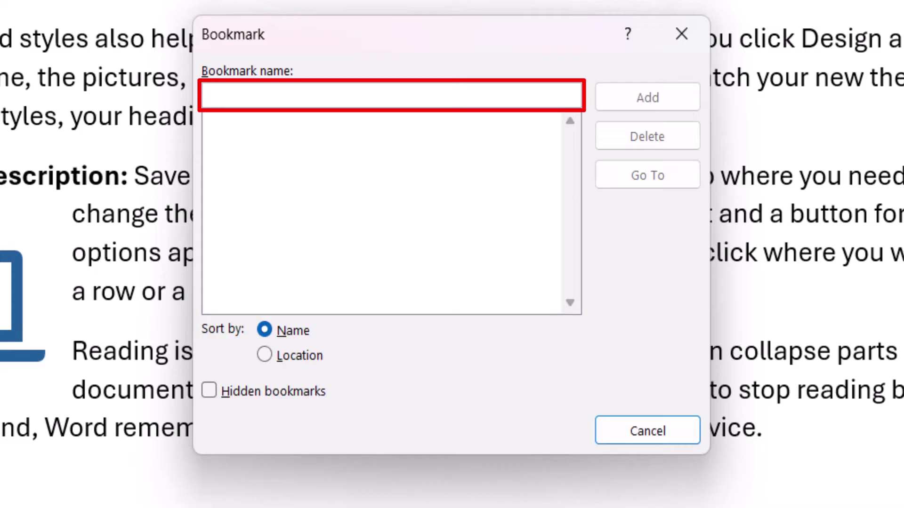
{"action": "type", "text": "Product_Description"}
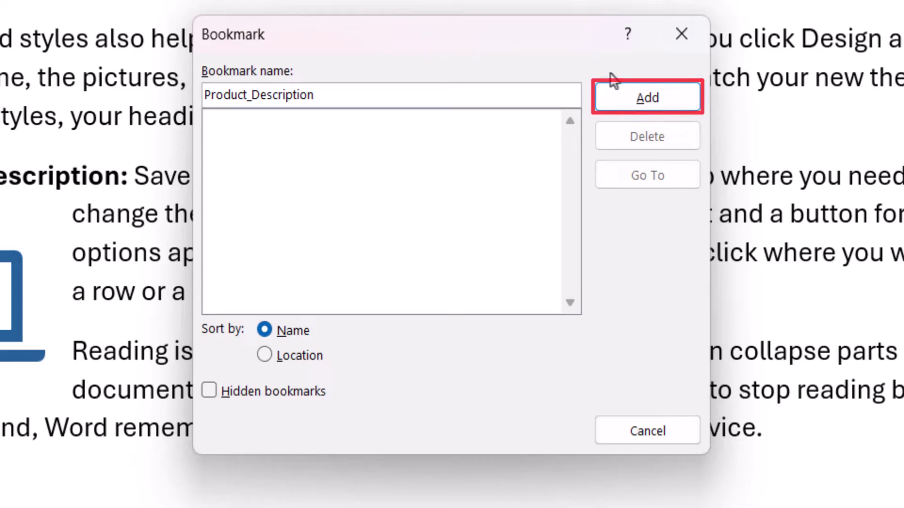
{"action": "left_click", "coordinate": [624, 100]}
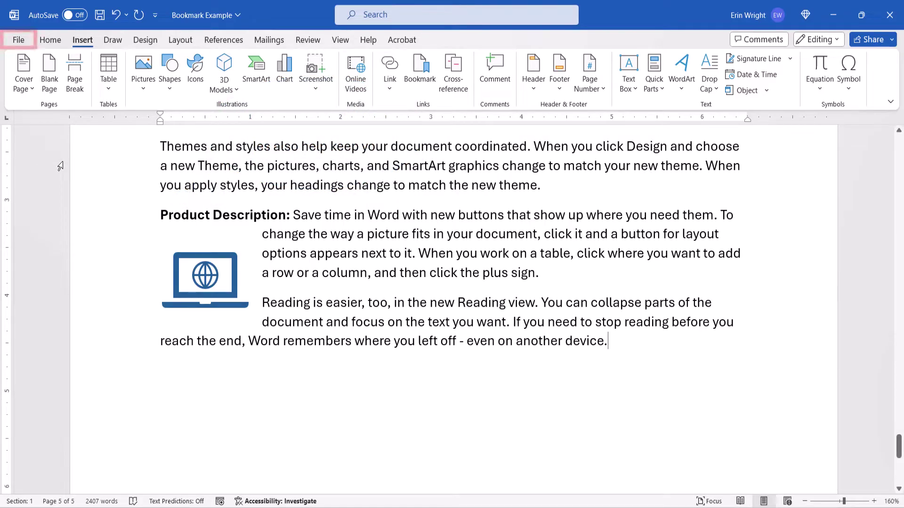
Enable Show bookmarks under Show document content in Word's Advanced options.
{"action": "left_click", "coordinate": [19, 41]}
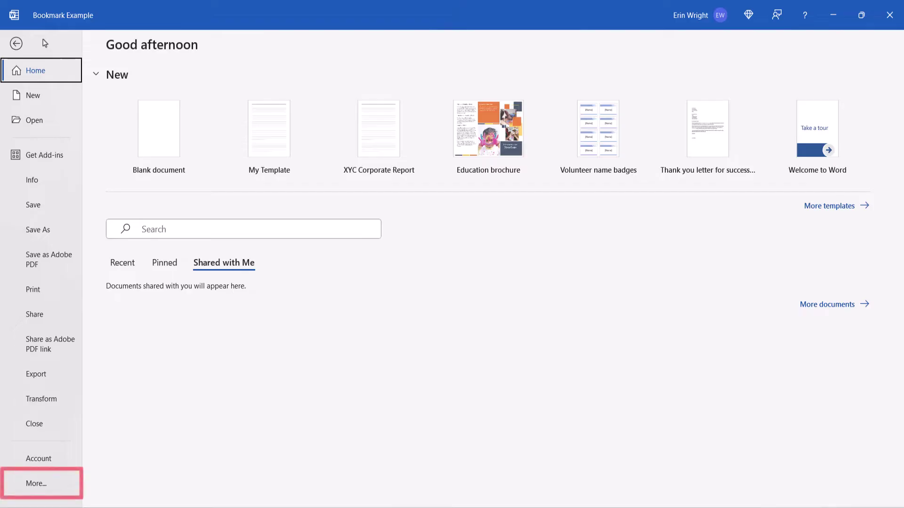
{"action": "left_click", "coordinate": [30, 487]}
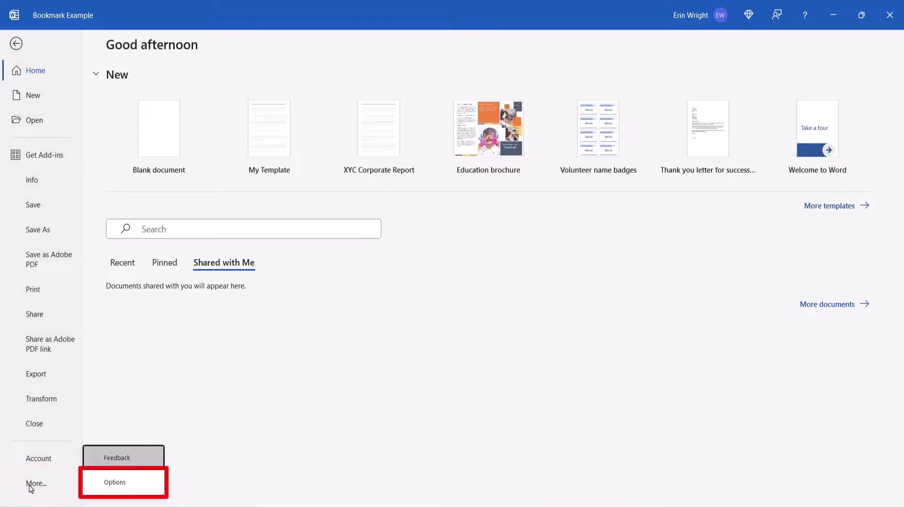
{"action": "left_click", "coordinate": [114, 482]}
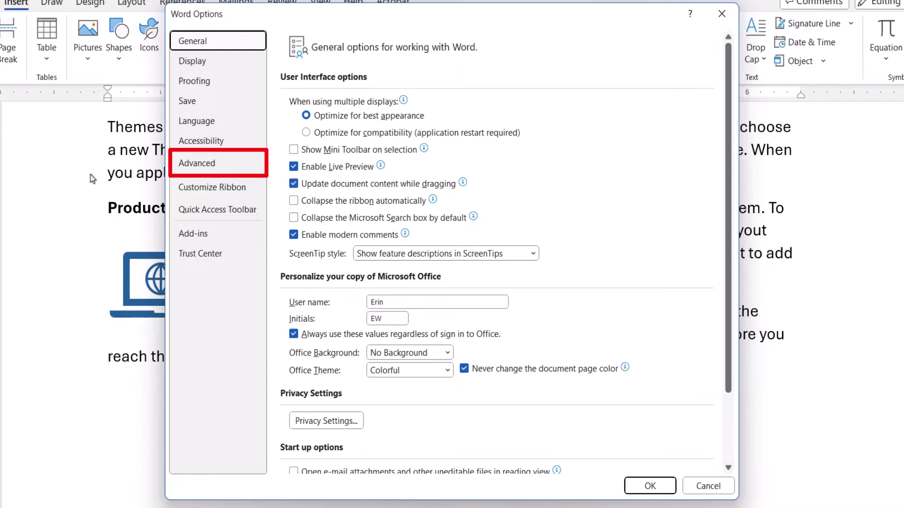
{"action": "left_click", "coordinate": [197, 163]}
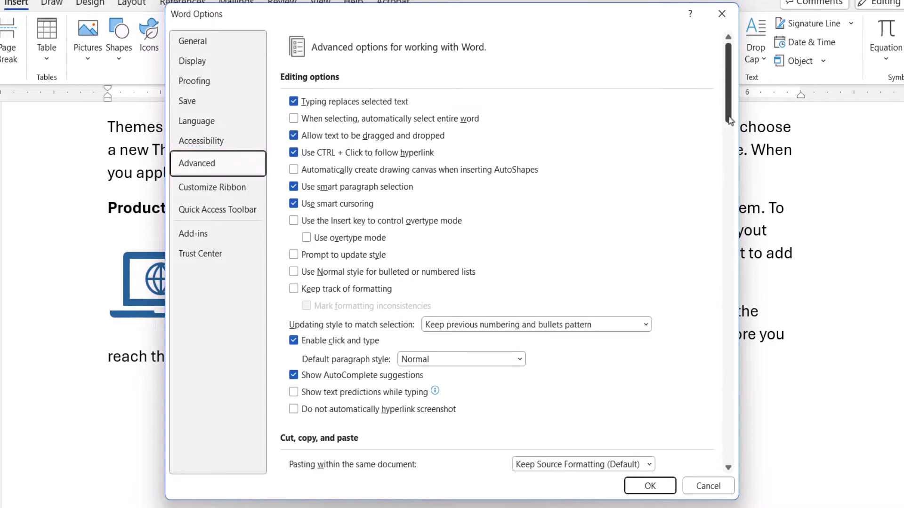
{"action": "left_click_drag", "start_coordinate": [729, 120], "coordinate": [741, 239]}
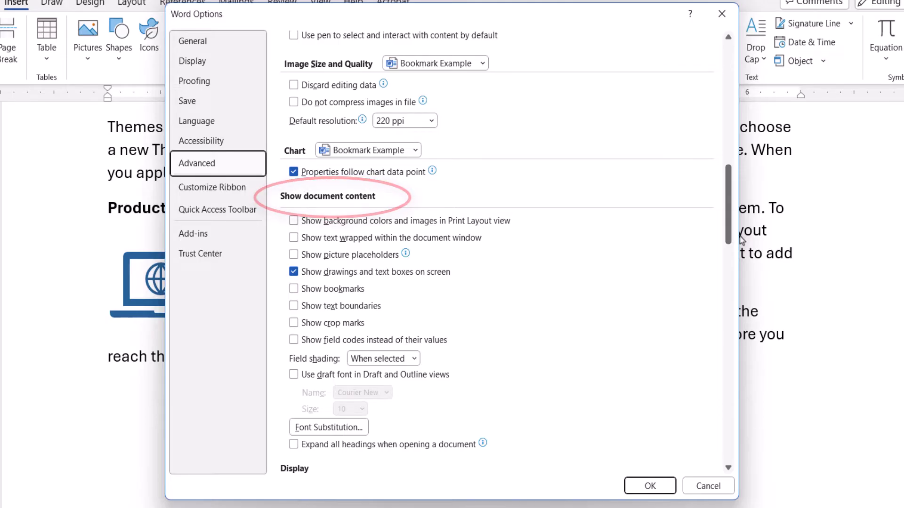
{"action": "left_click", "coordinate": [294, 292]}
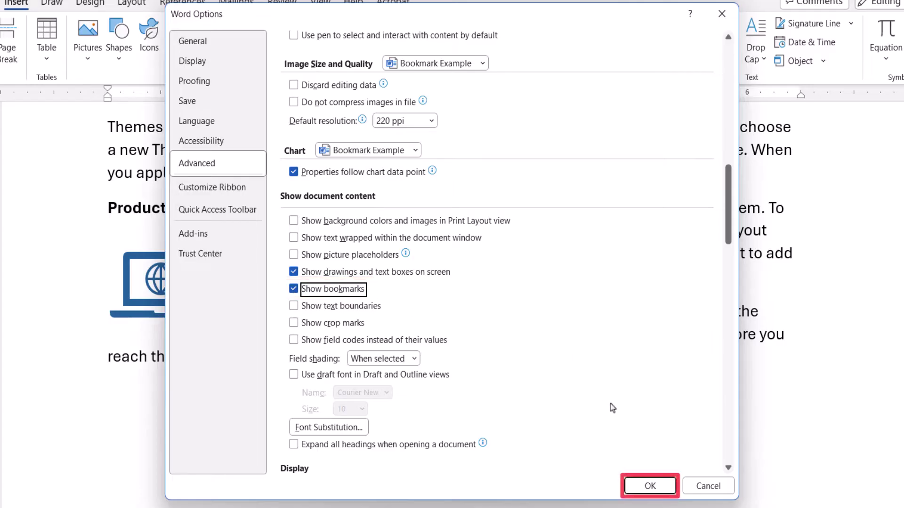
{"action": "left_click", "coordinate": [633, 486]}
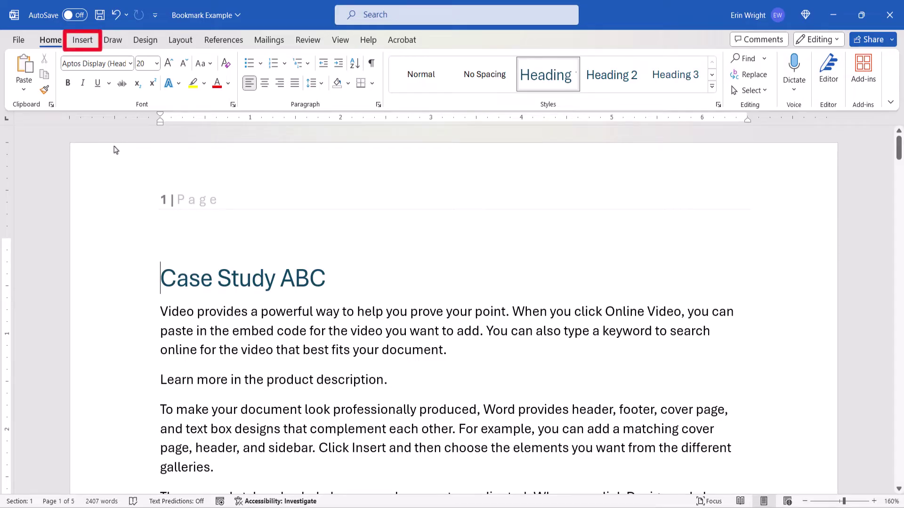
Use Go To in the Bookmark dialog to jump to Product_Description, then close the dialog.
{"action": "left_click", "coordinate": [91, 44]}
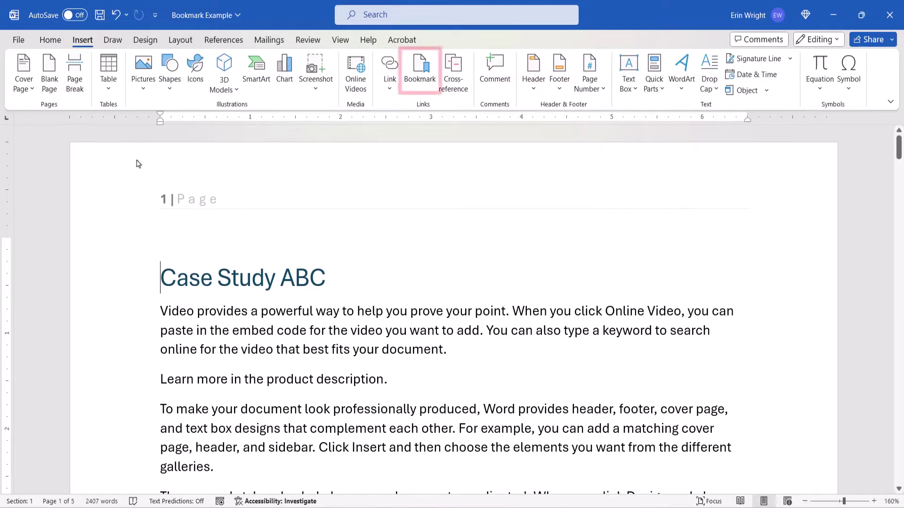
{"action": "left_click", "coordinate": [422, 84]}
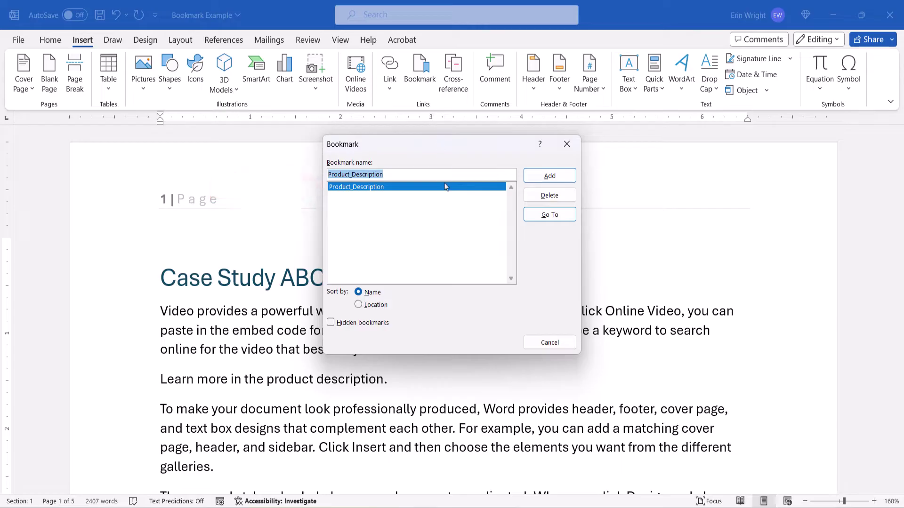
{"action": "left_click", "coordinate": [540, 217]}
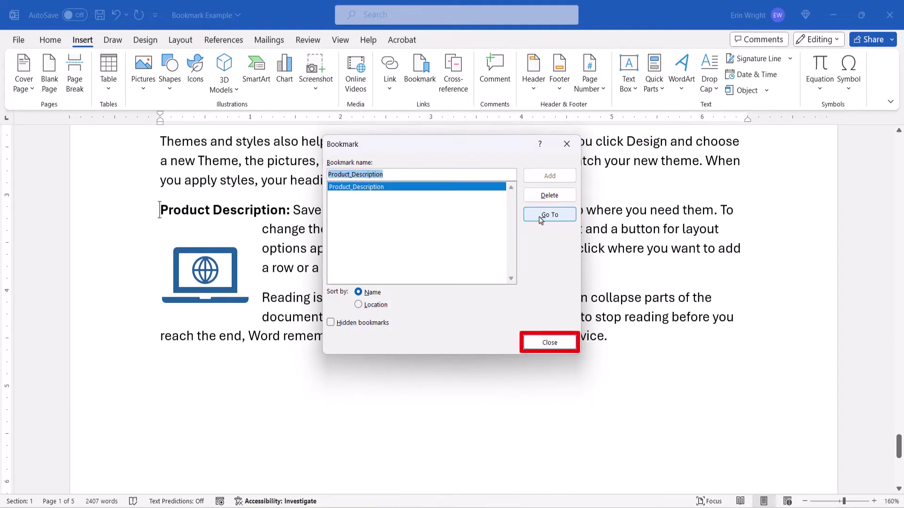
{"action": "left_click", "coordinate": [539, 345]}
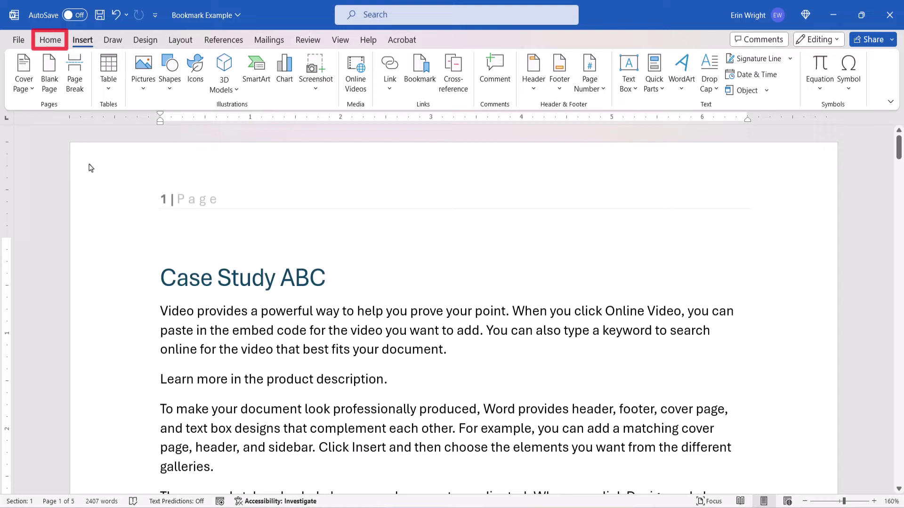
Jump to the Product_Description bookmark from Find and Replace's Go To tab, landing on page 5.
{"action": "left_click", "coordinate": [49, 41]}
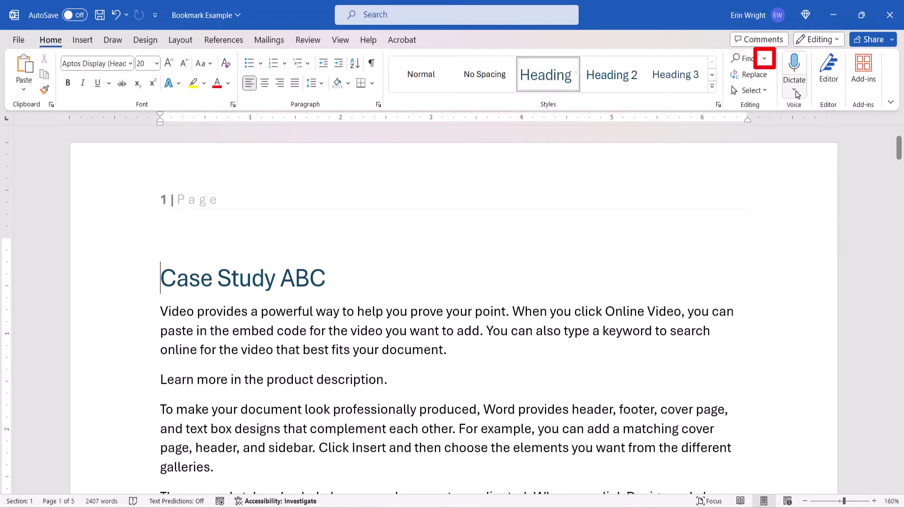
{"action": "left_click", "coordinate": [764, 60]}
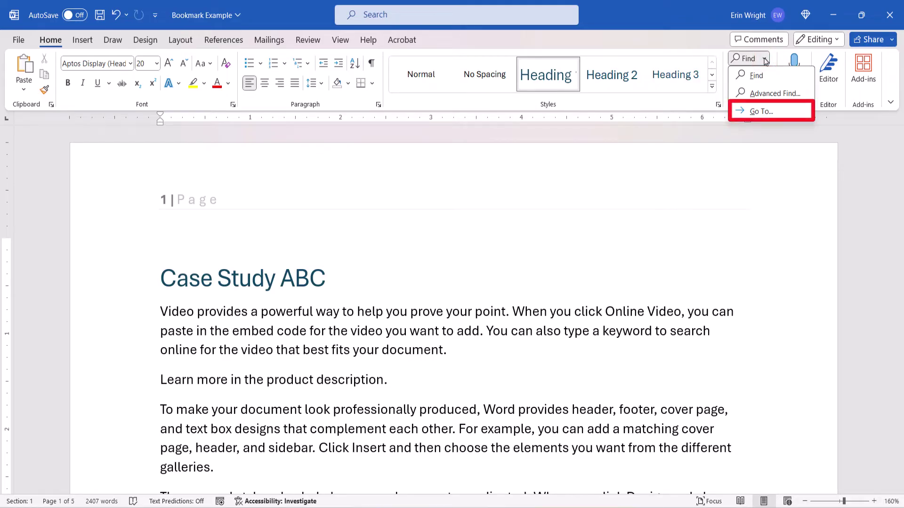
{"action": "left_click", "coordinate": [761, 111]}
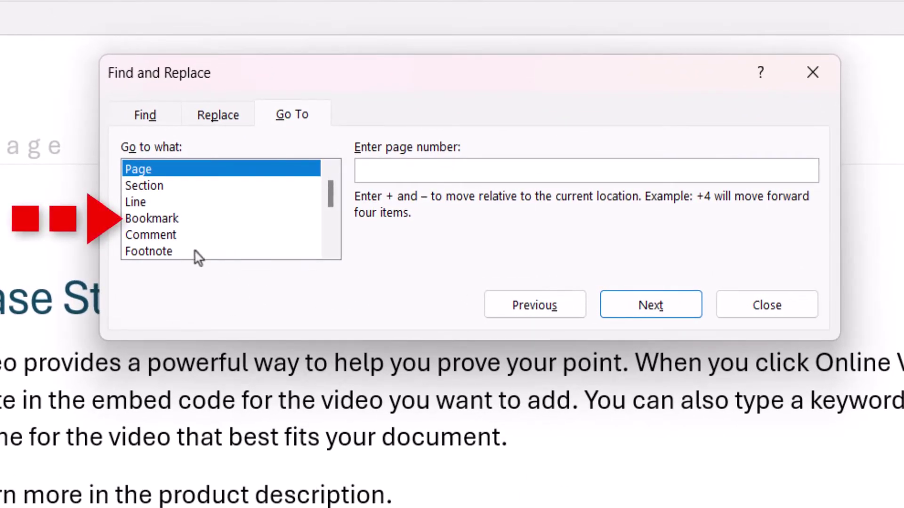
{"action": "left_click", "coordinate": [173, 220]}
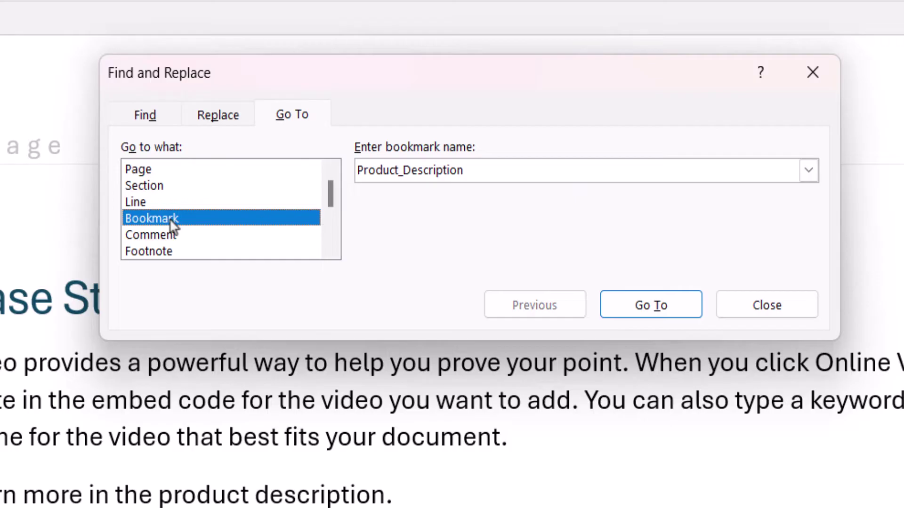
{"action": "left_click", "coordinate": [809, 172]}
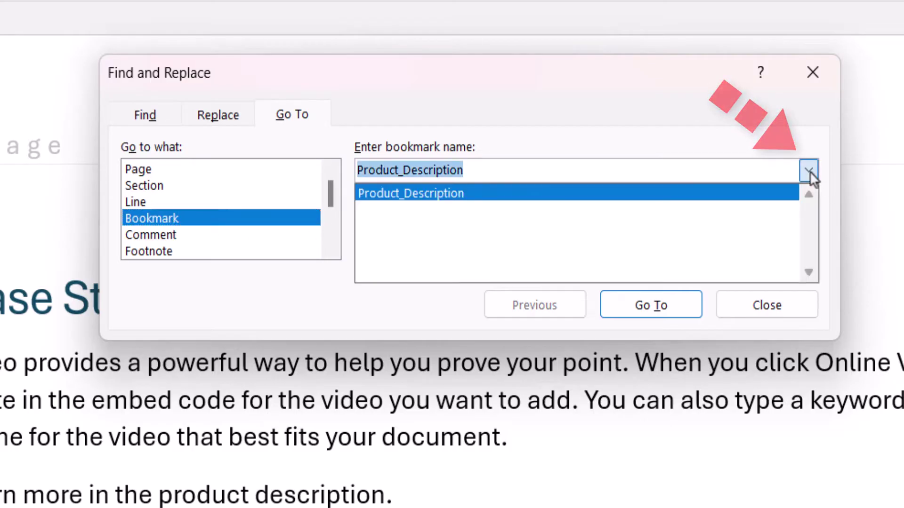
{"action": "left_click", "coordinate": [781, 199]}
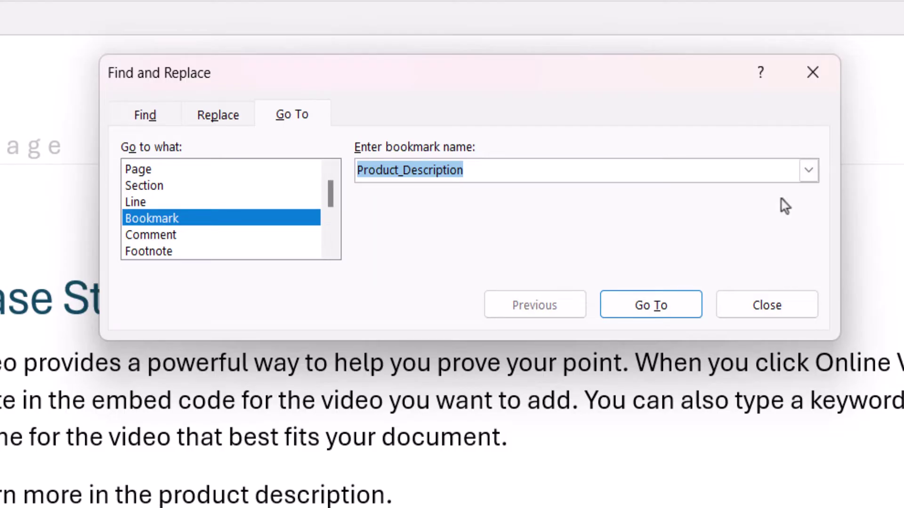
{"action": "left_click", "coordinate": [659, 306]}
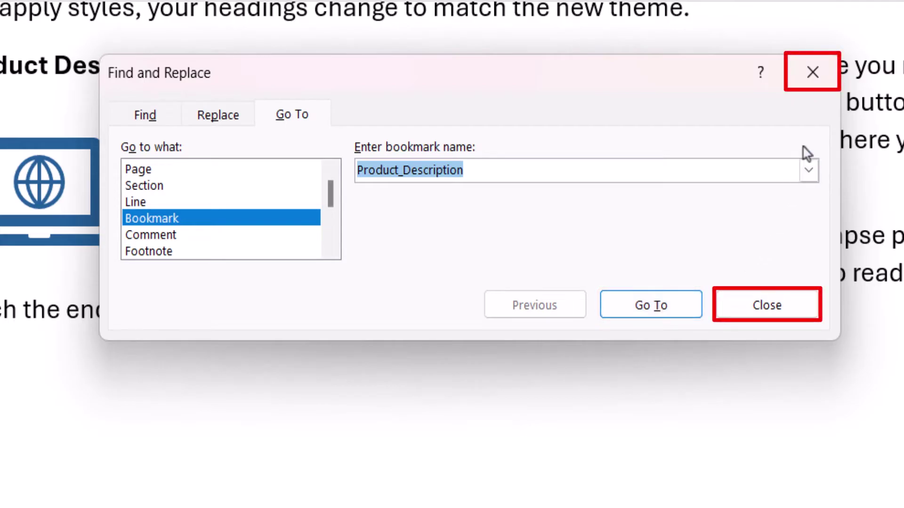
{"action": "left_click", "coordinate": [816, 86]}
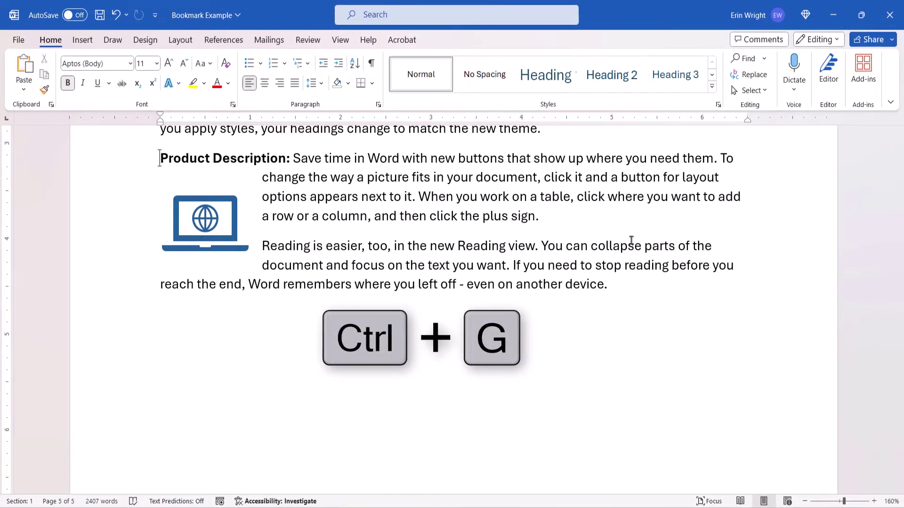
Reopen the Go To bookmark options with Ctrl+G, then return to page 1's Case Study ABC heading.
{"action": "key", "text": "ctrl+g"}
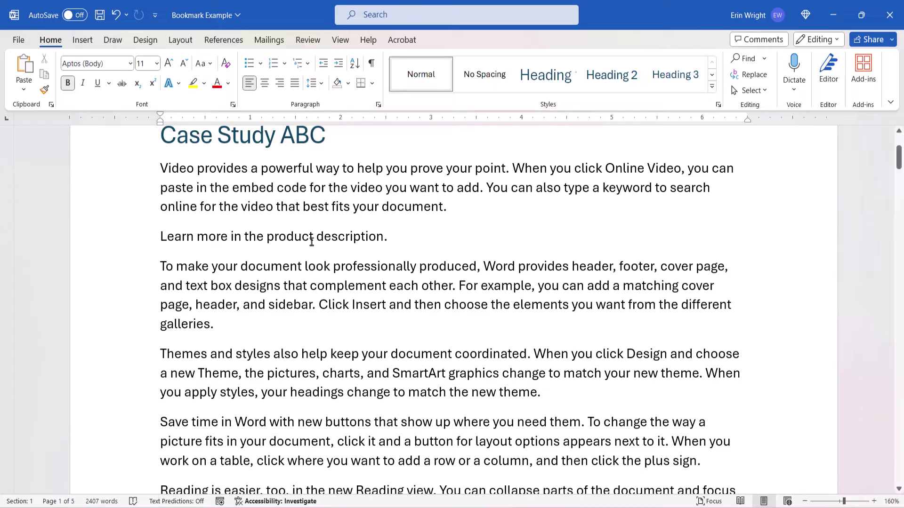
Link the words 'product description' to the Product_Description bookmark, with ScreenTip 'More info'.
{"action": "left_click_drag", "start_coordinate": [266, 237], "coordinate": [387, 230]}
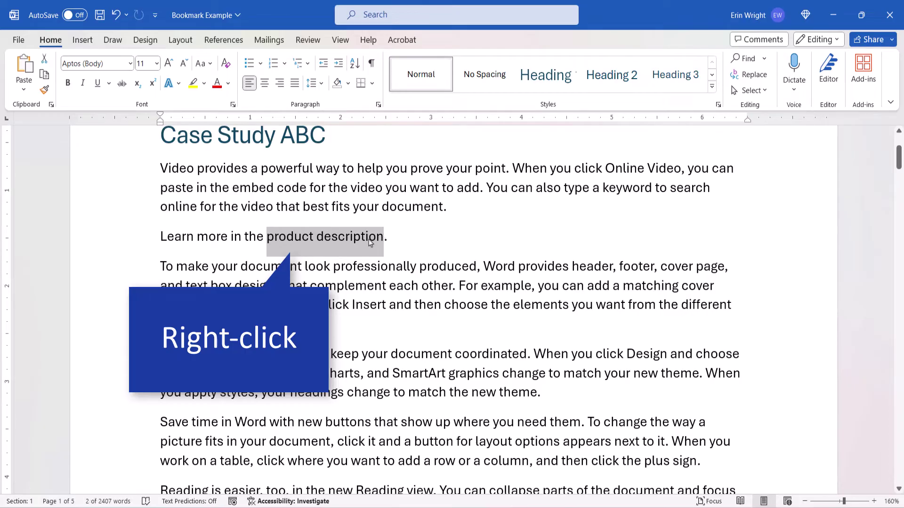
{"action": "right_click", "coordinate": [369, 243]}
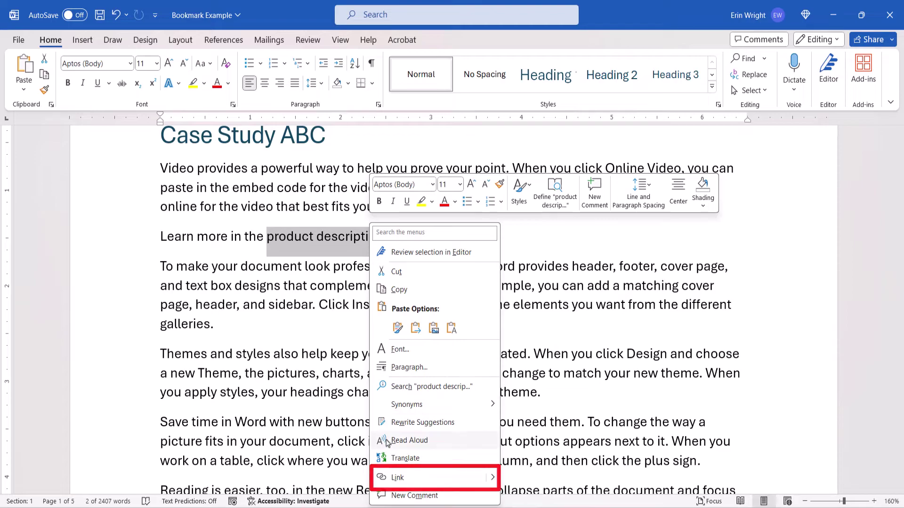
{"action": "left_click", "coordinate": [403, 478]}
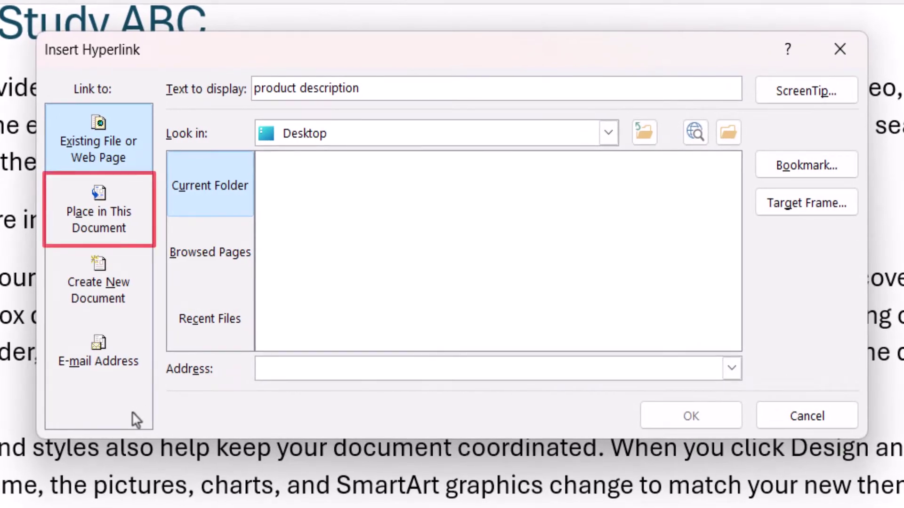
{"action": "left_click", "coordinate": [82, 217]}
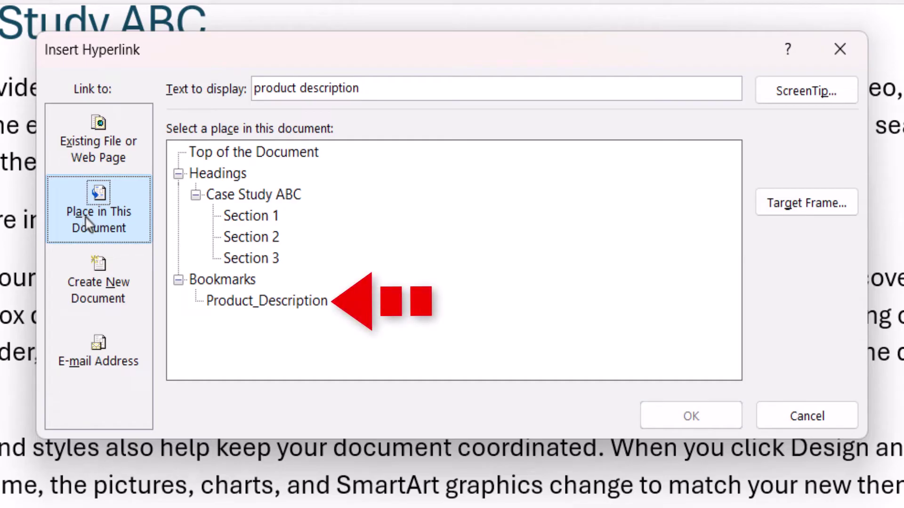
{"action": "left_click", "coordinate": [223, 305]}
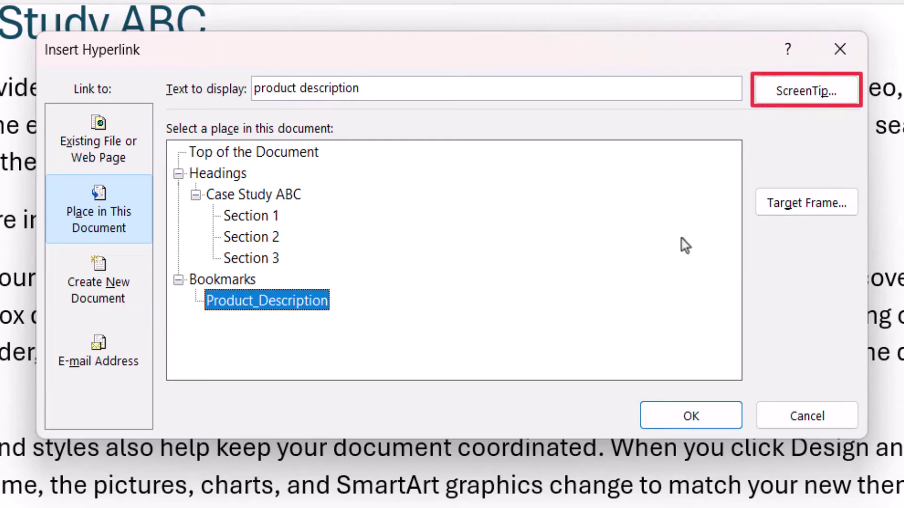
{"action": "left_click", "coordinate": [772, 94]}
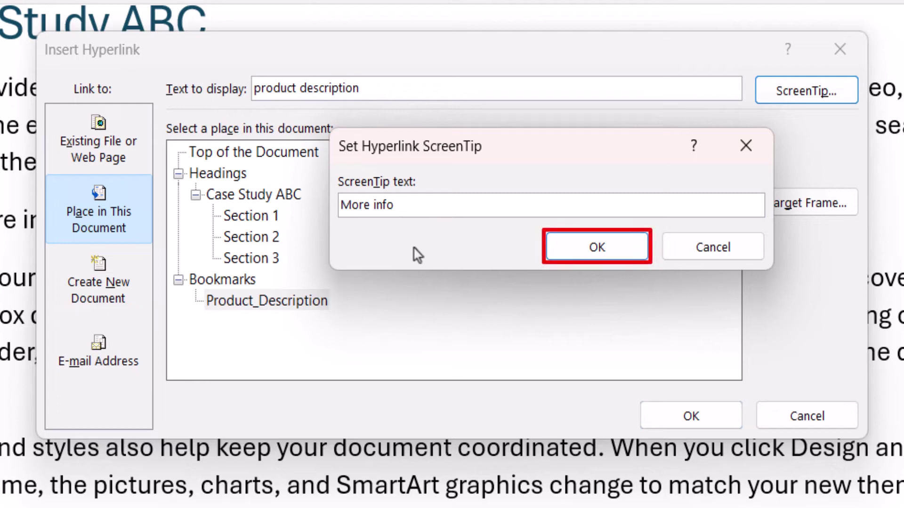
{"action": "left_click", "coordinate": [591, 259]}
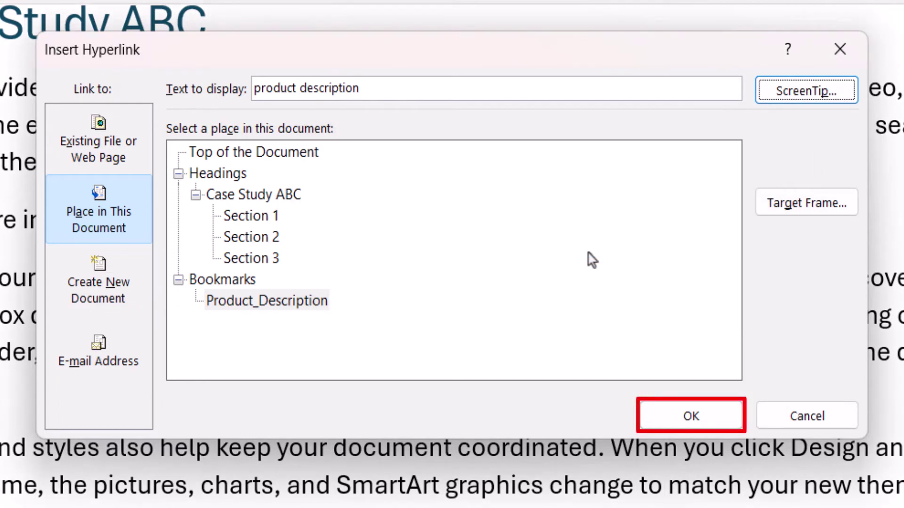
{"action": "left_click", "coordinate": [665, 418]}
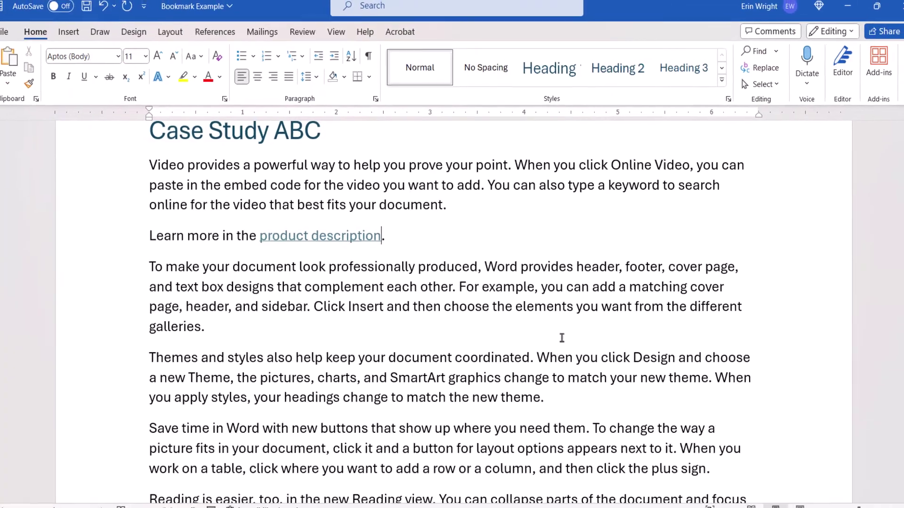
Ctrl+click the 'product description' link to reach page 5's Product Description passage.
{"action": "key", "text": "ctrl"}
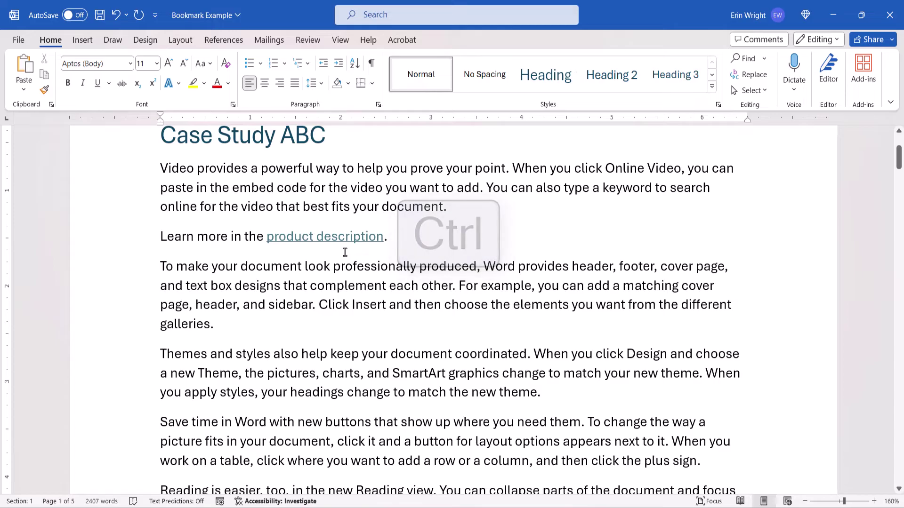
{"action": "left_click", "coordinate": [335, 241], "text": "ctrl"}
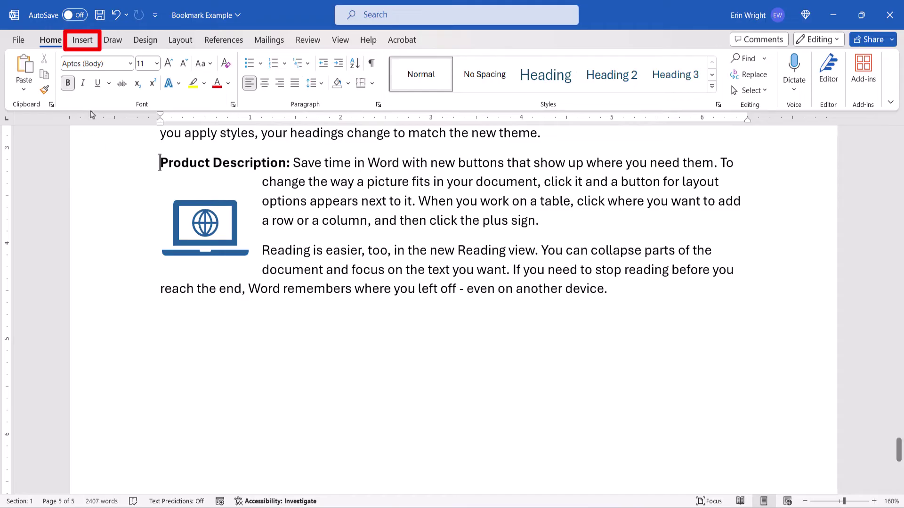
Delete Product_Description in the Bookmark dialog, leaving the bookmark list empty.
{"action": "left_click", "coordinate": [83, 42]}
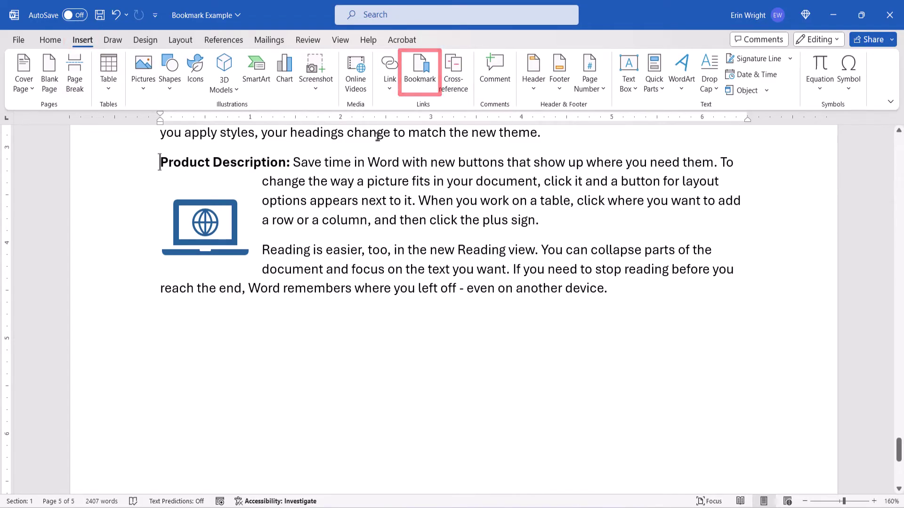
{"action": "left_click", "coordinate": [420, 75]}
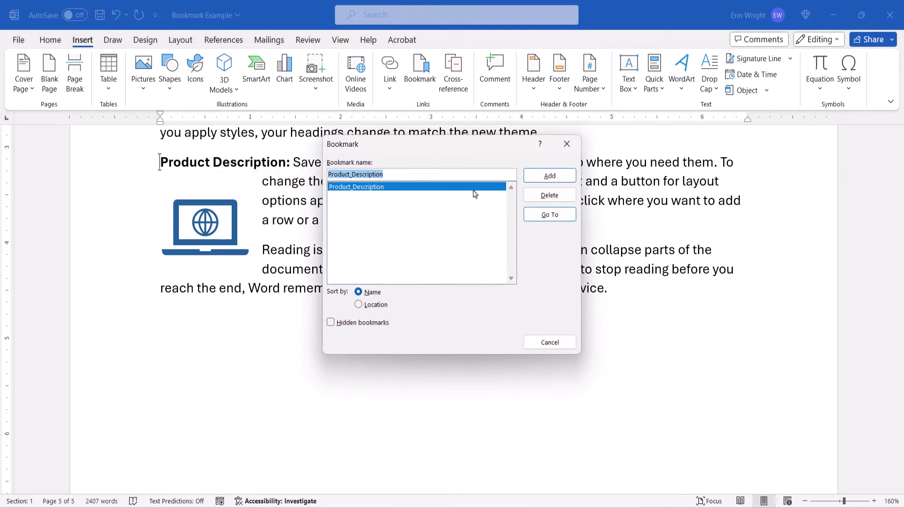
{"action": "left_click", "coordinate": [538, 199]}
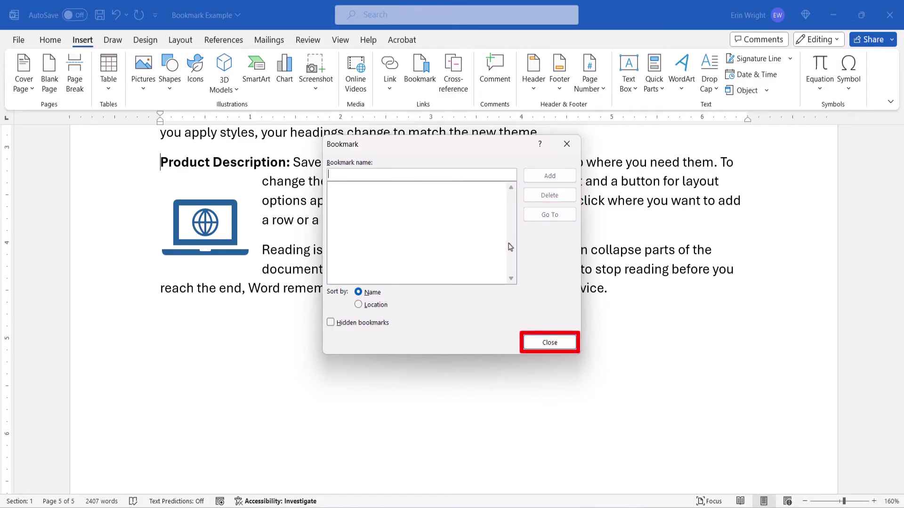
{"action": "left_click", "coordinate": [546, 343]}
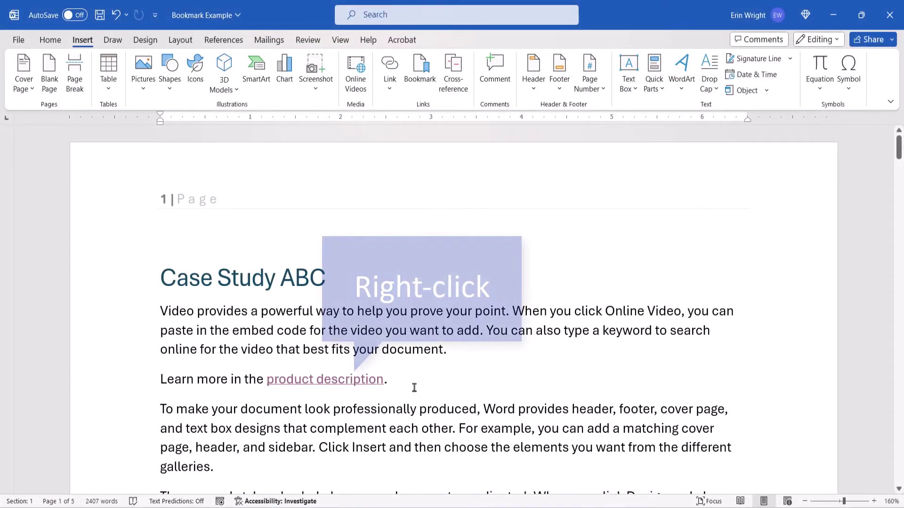
Remove the hyperlink from 'product description' on page 1 using its context menu.
{"action": "right_click", "coordinate": [348, 380]}
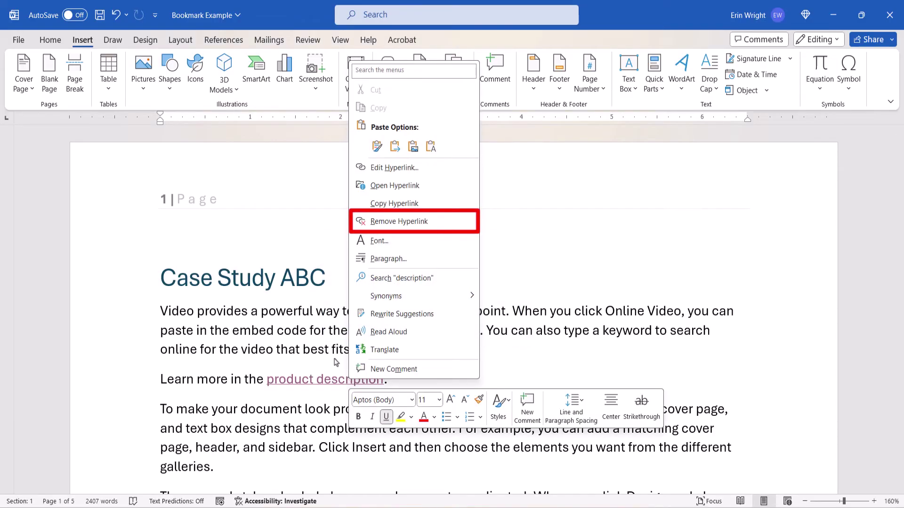
{"action": "left_click", "coordinate": [371, 221]}
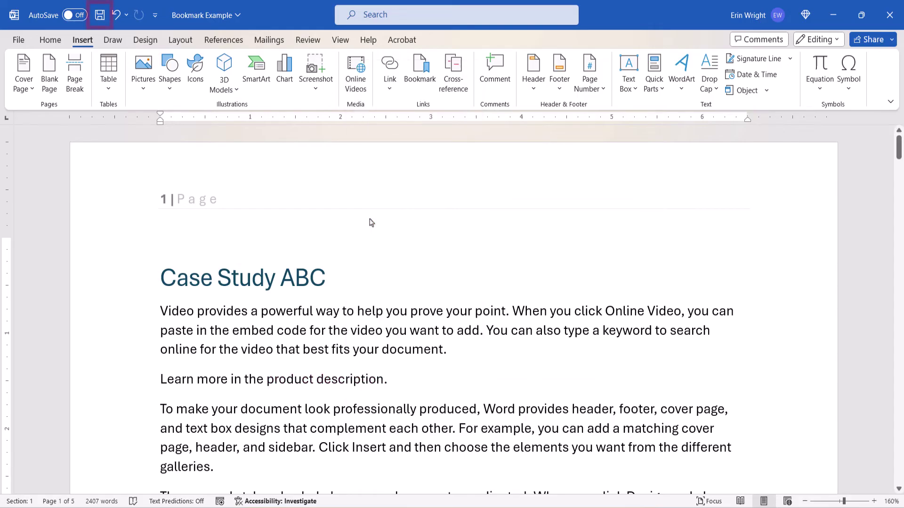